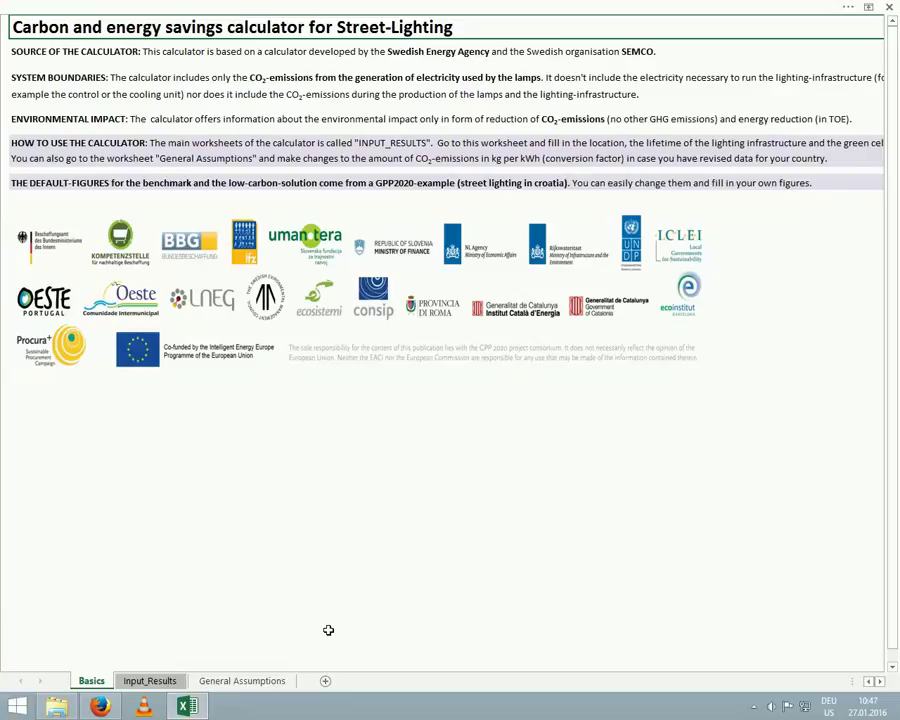
On the Input_Results sheet, choose Croatia as the Location (0,305 kg CO2 per kWh).
left_click(150, 681)
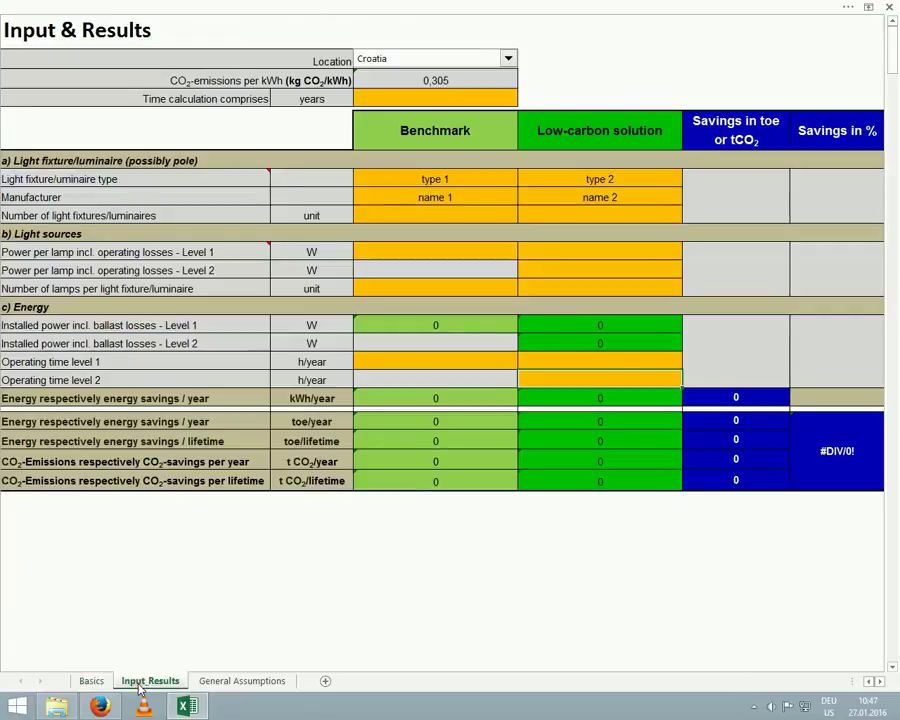
left_click(508, 62)
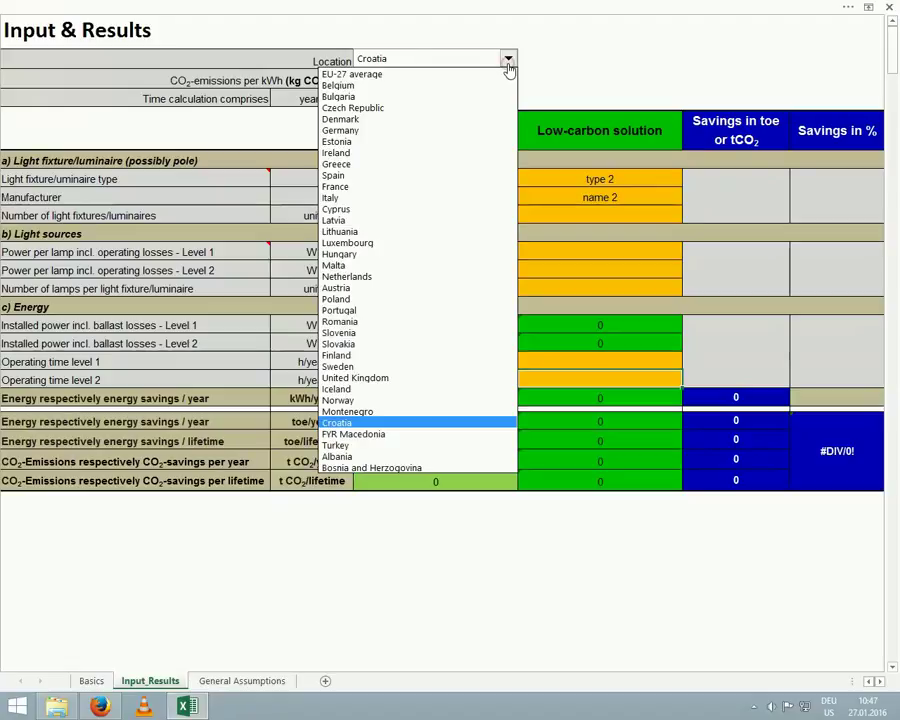
left_click(457, 424)
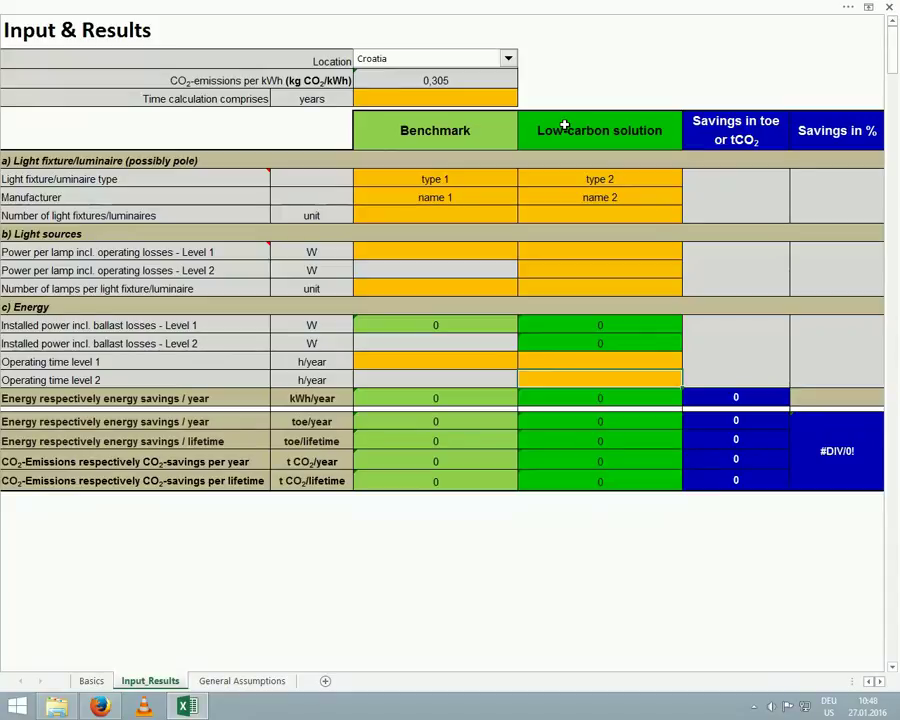
left_click(268, 686)
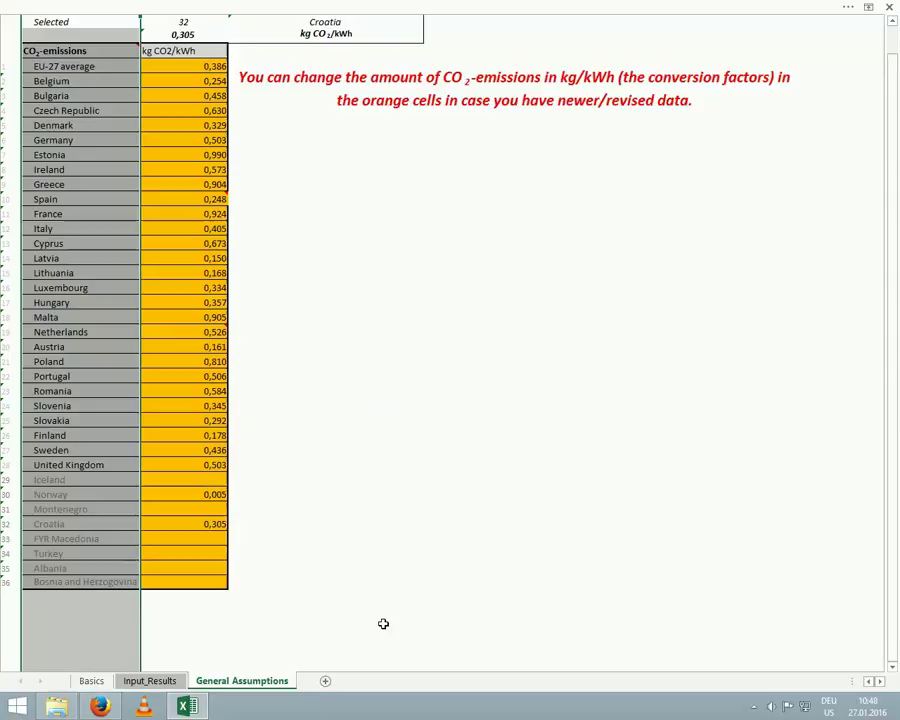
left_click(137, 681)
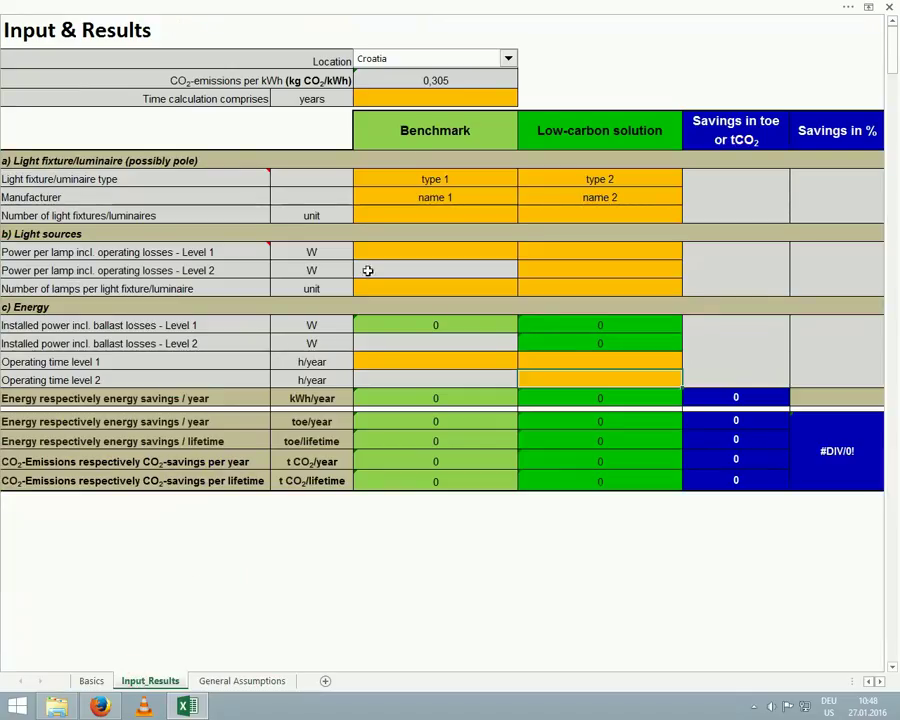
Set the calculation period to 25 years, then check the Benchmark luminaire type and manufacturer entries.
left_click(435, 95)
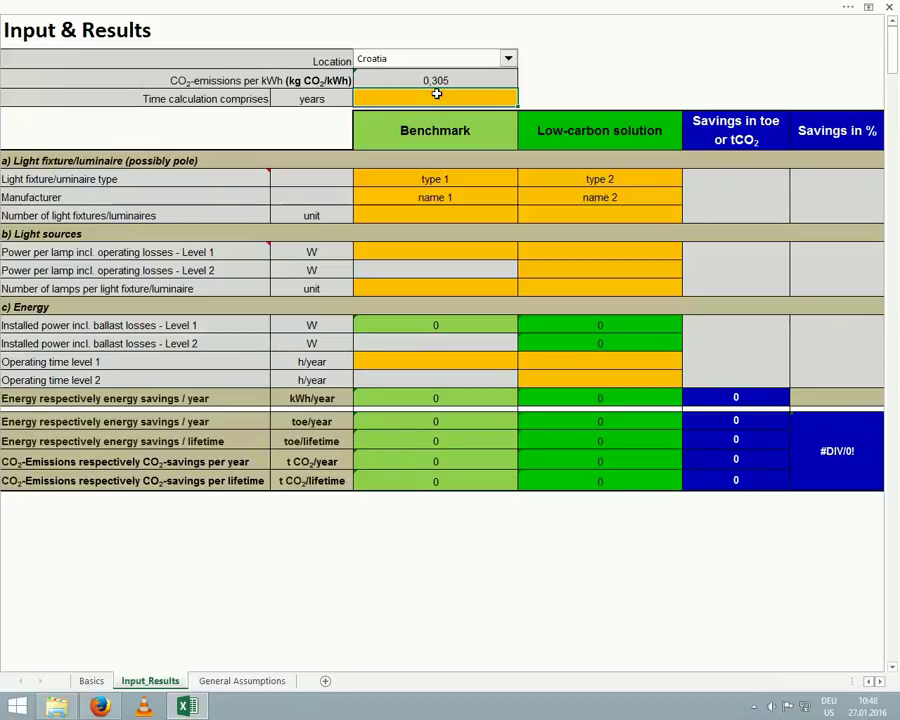
type("25")
key("Return")
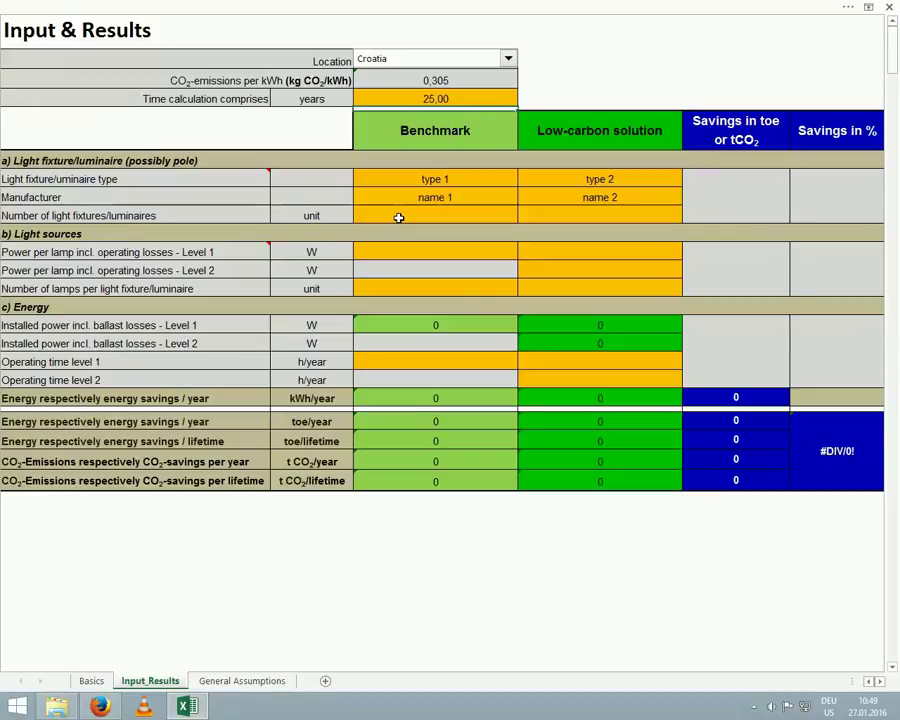
left_click(487, 177)
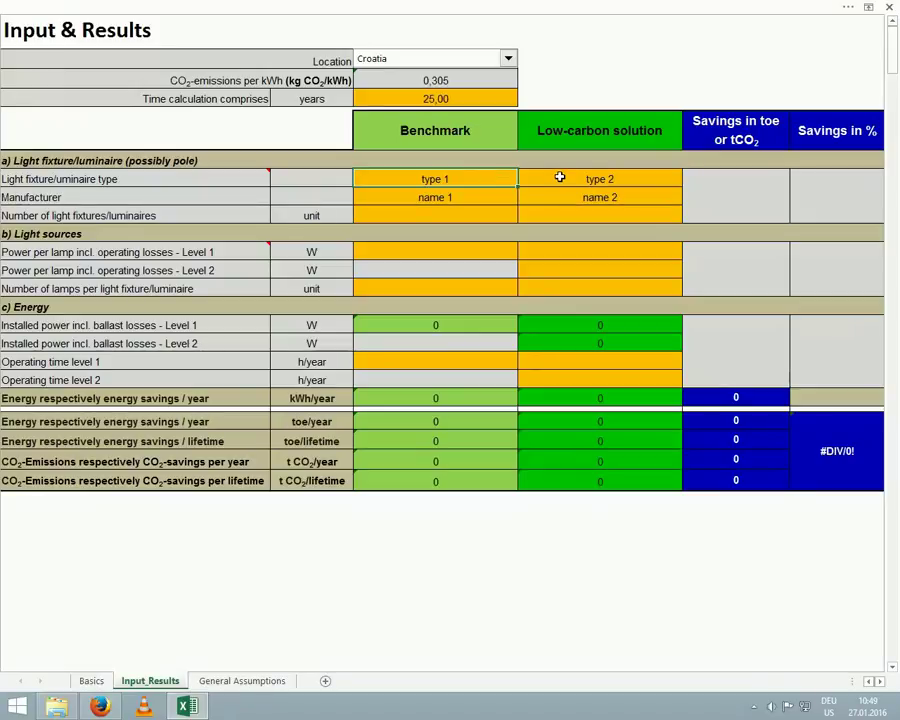
left_click(492, 199)
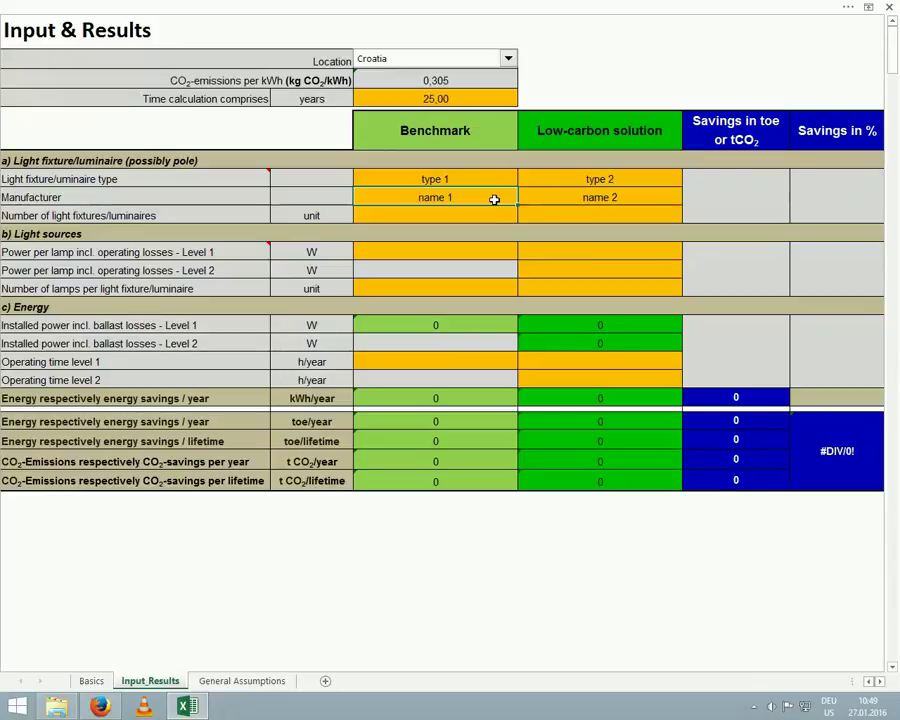
Enter 500 light fixtures in both the Benchmark and Low-carbon solution cells.
left_click(485, 216)
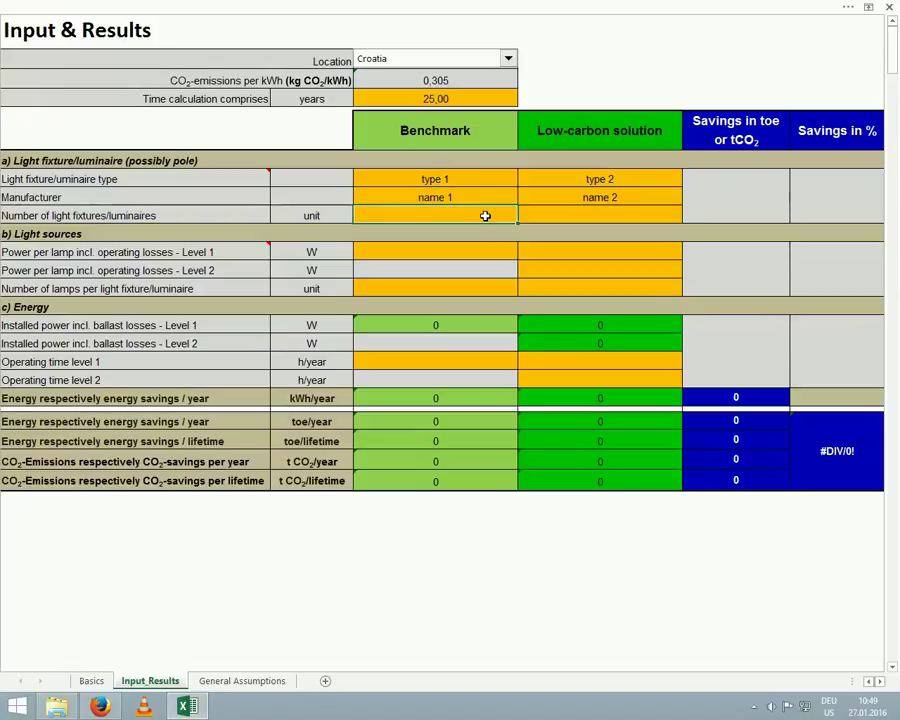
type("500")
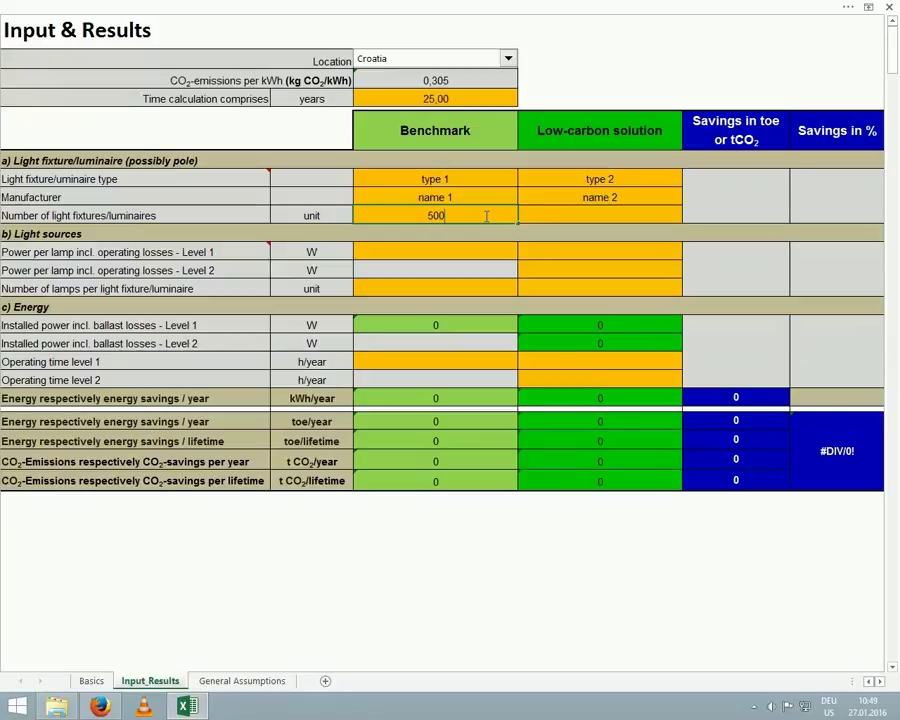
key("Tab")
type("500")
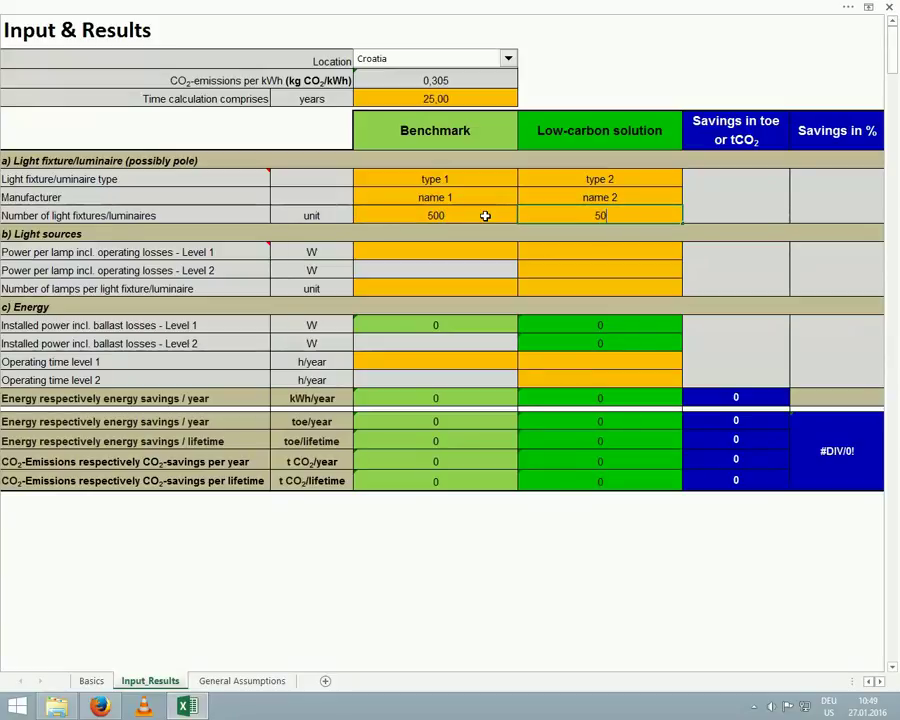
left_click(465, 250)
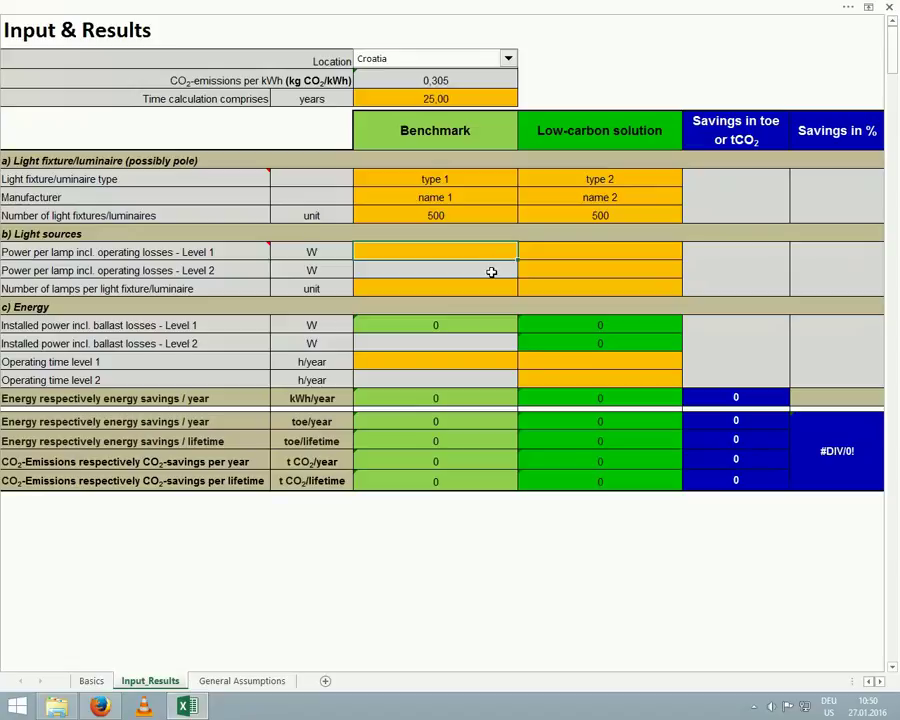
Set lamp power to 120 W for Benchmark, 103 W for Low-carbon level 1 and 50 W for level 2.
left_click(491, 272)
left_click(549, 272)
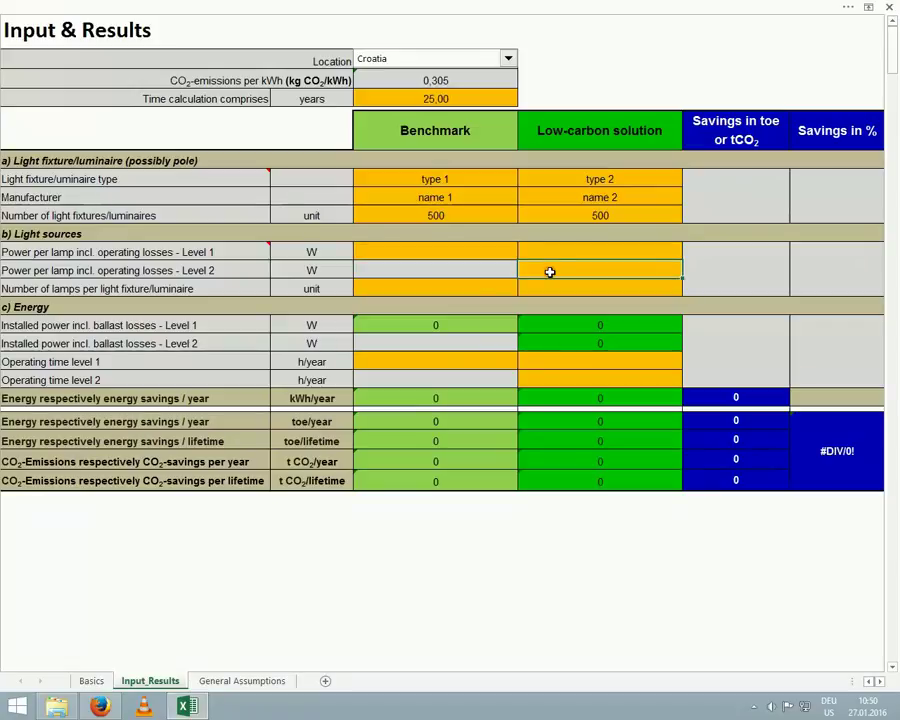
left_click(549, 272)
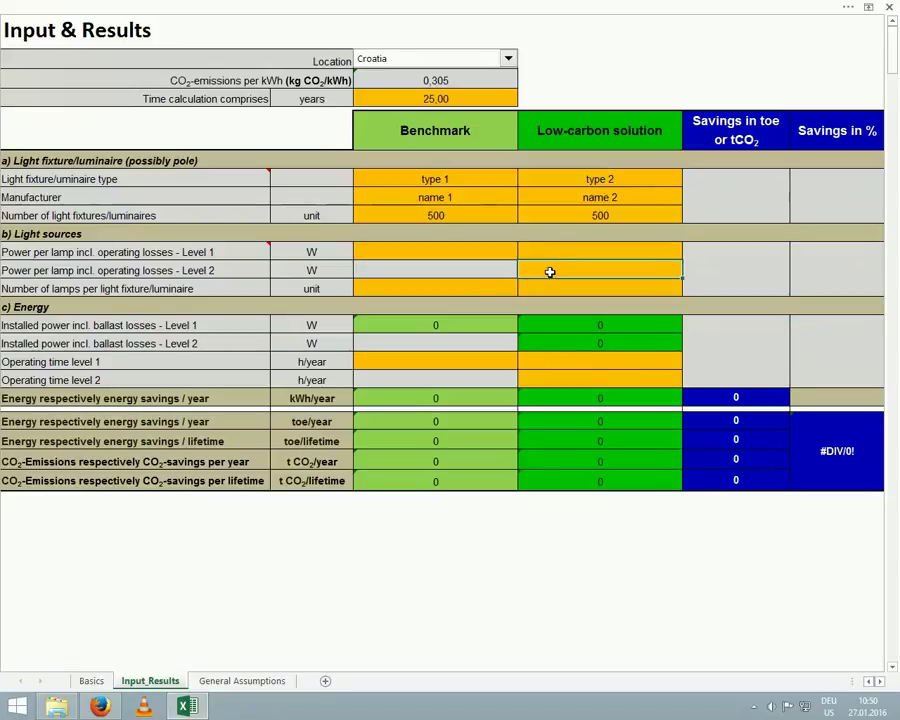
left_click(477, 252)
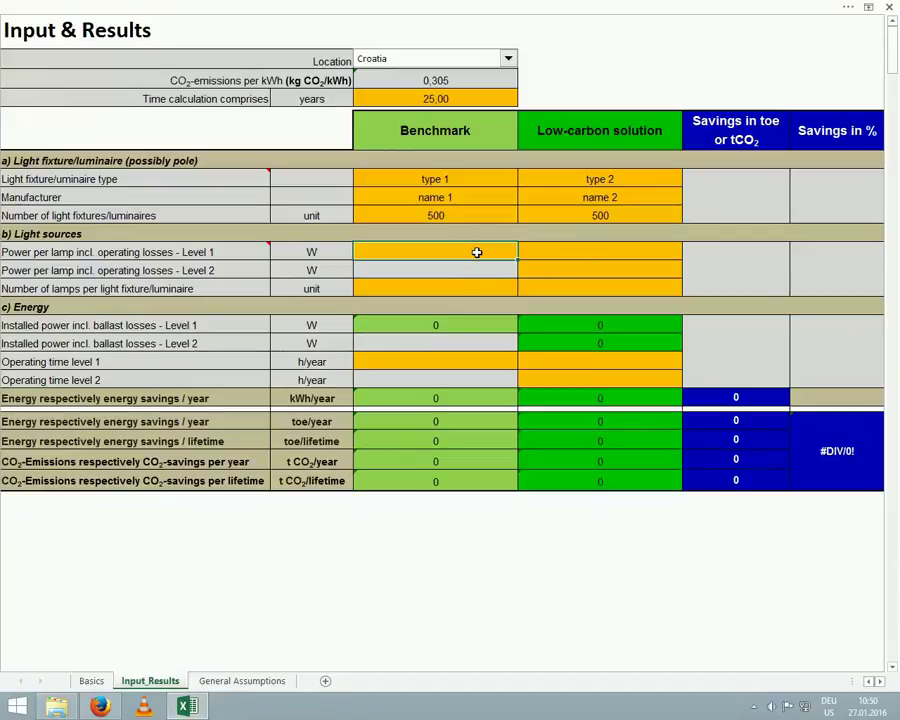
type("120")
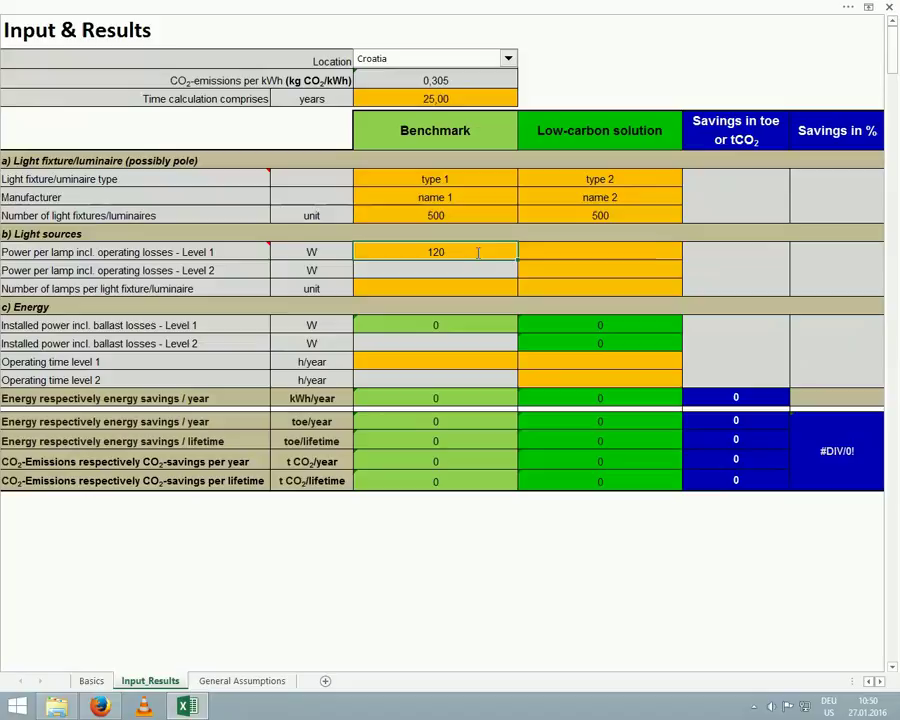
key("Tab")
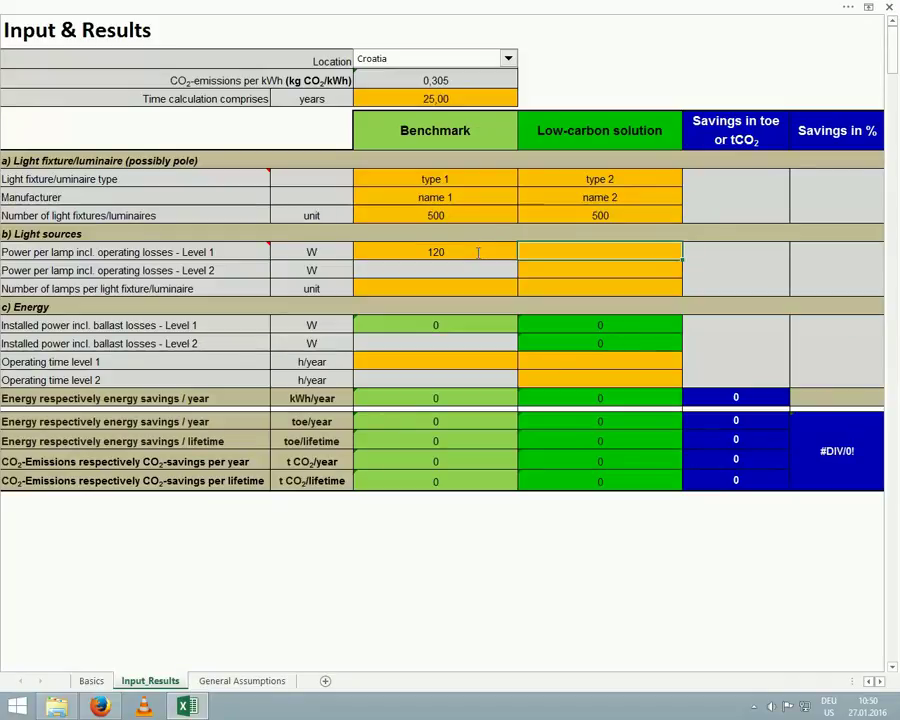
type("103")
key("Return")
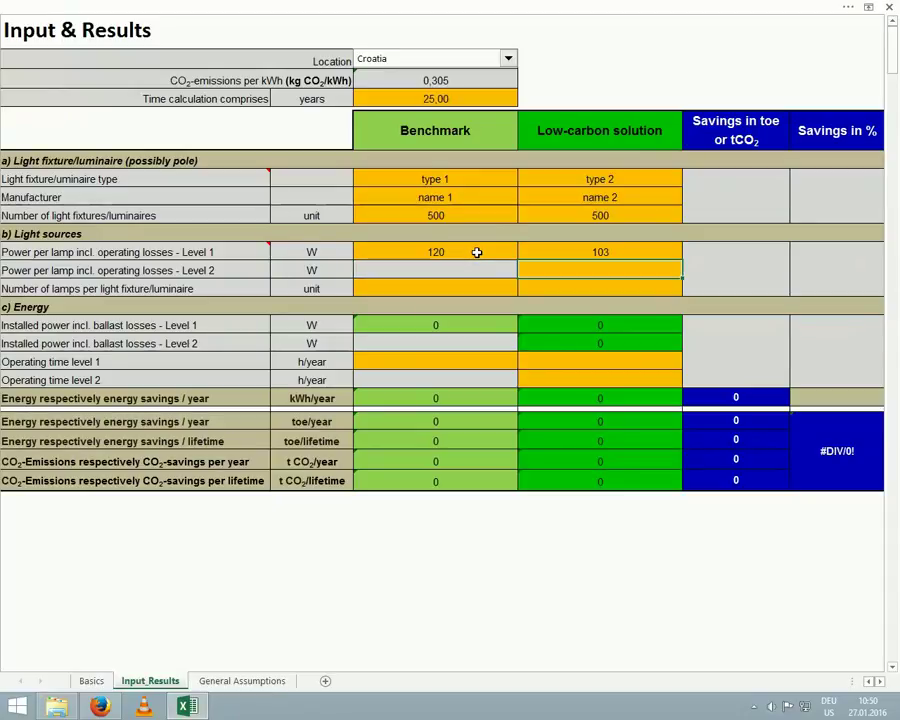
type("50")
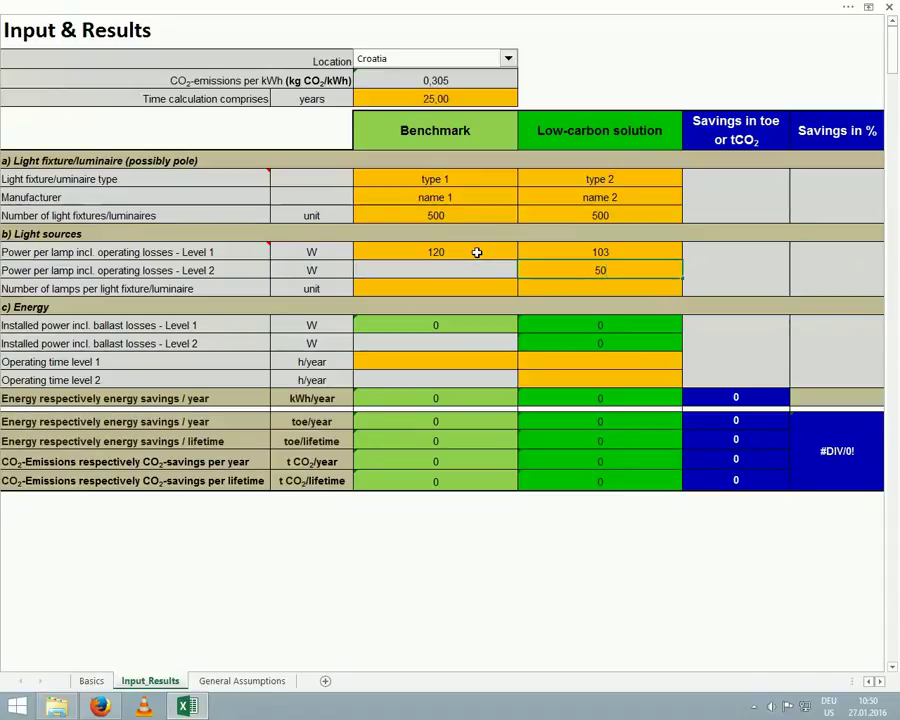
left_click(478, 283)
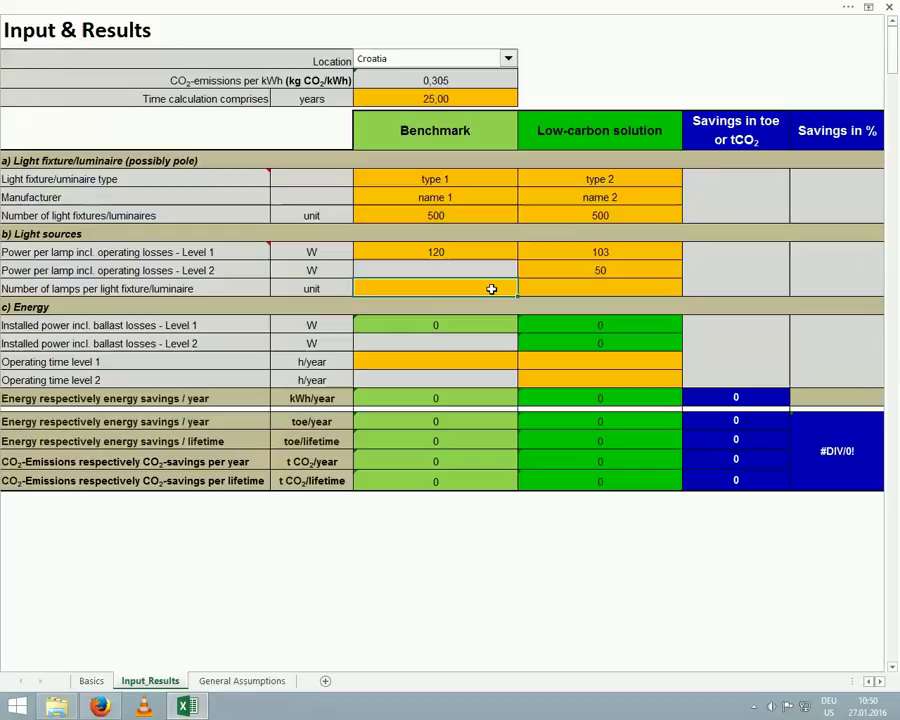
Set one lamp per luminaire for both solutions, giving 60 000 W Benchmark installed power.
type("1")
key("Tab")
type("1")
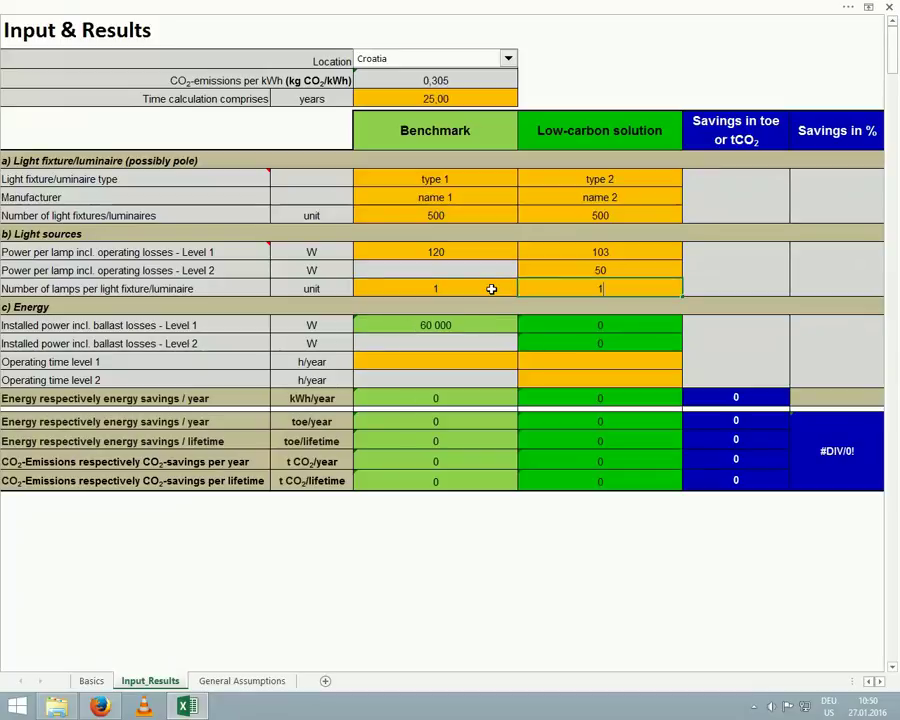
key("Return")
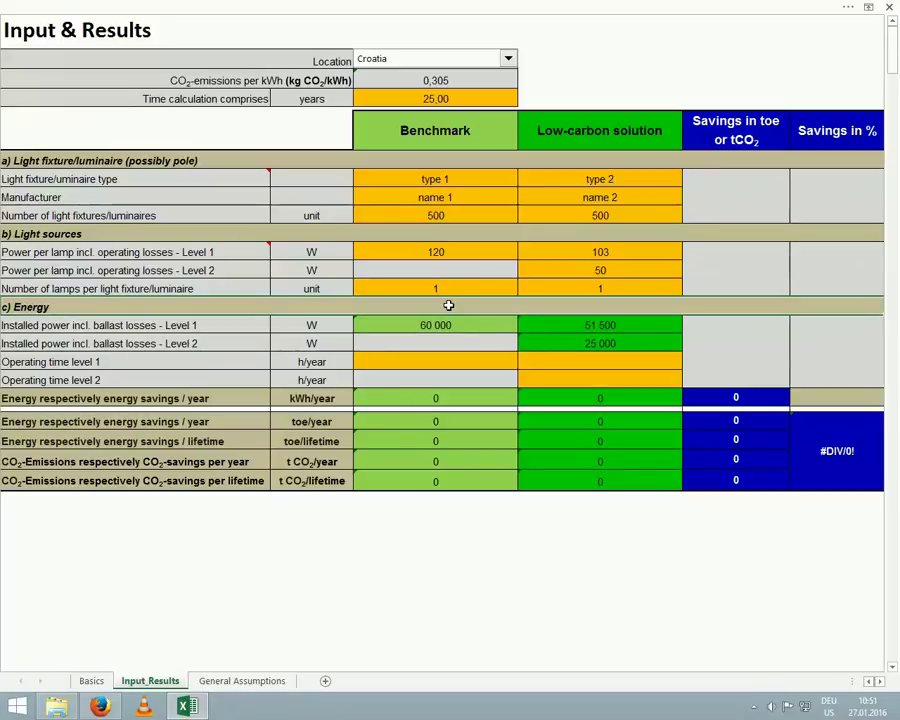
left_click(464, 324)
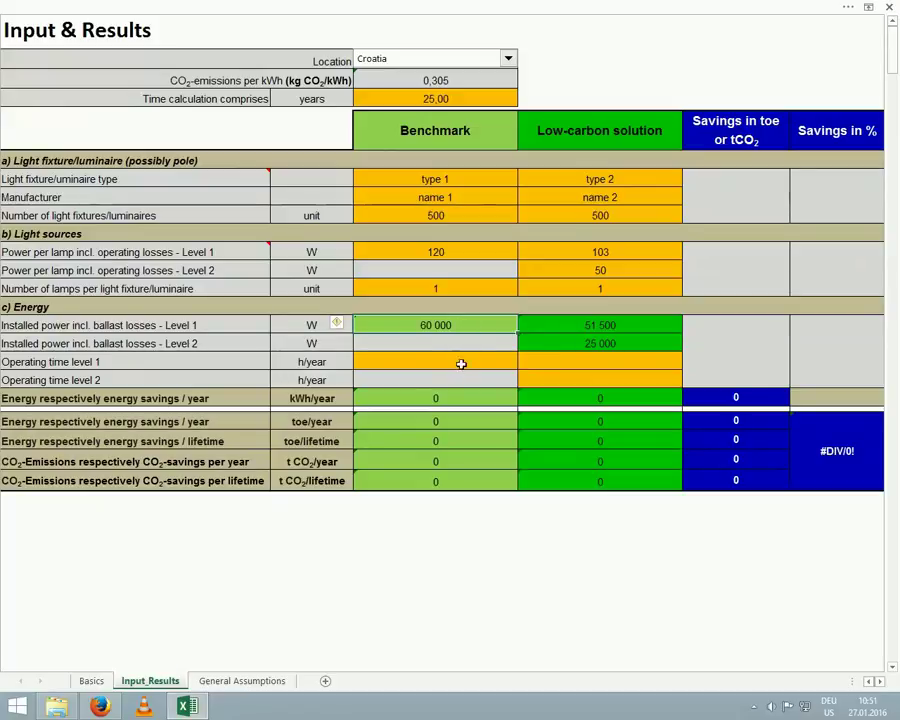
left_click(461, 364)
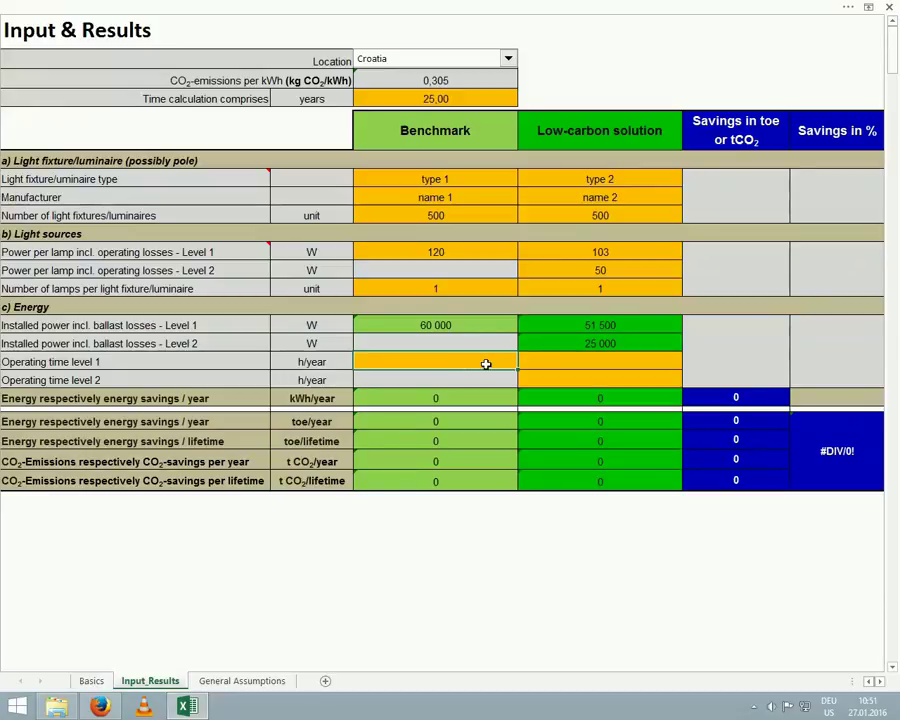
Enter 4000 h/year Benchmark operating time and 2000 h/year for both Low-carbon levels, giving 36% savings.
left_click(572, 362)
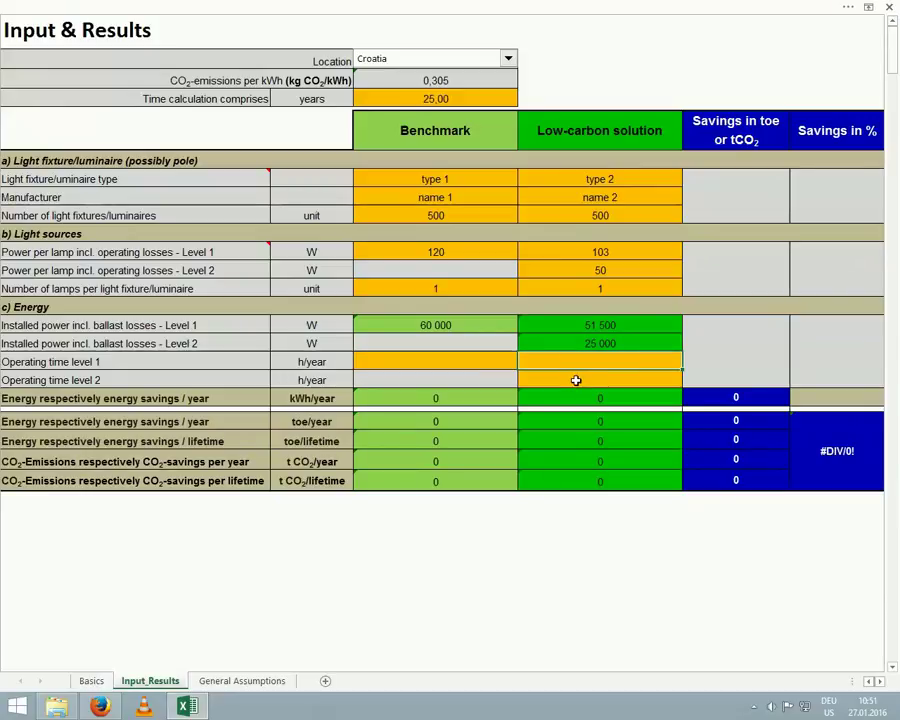
left_click(576, 381)
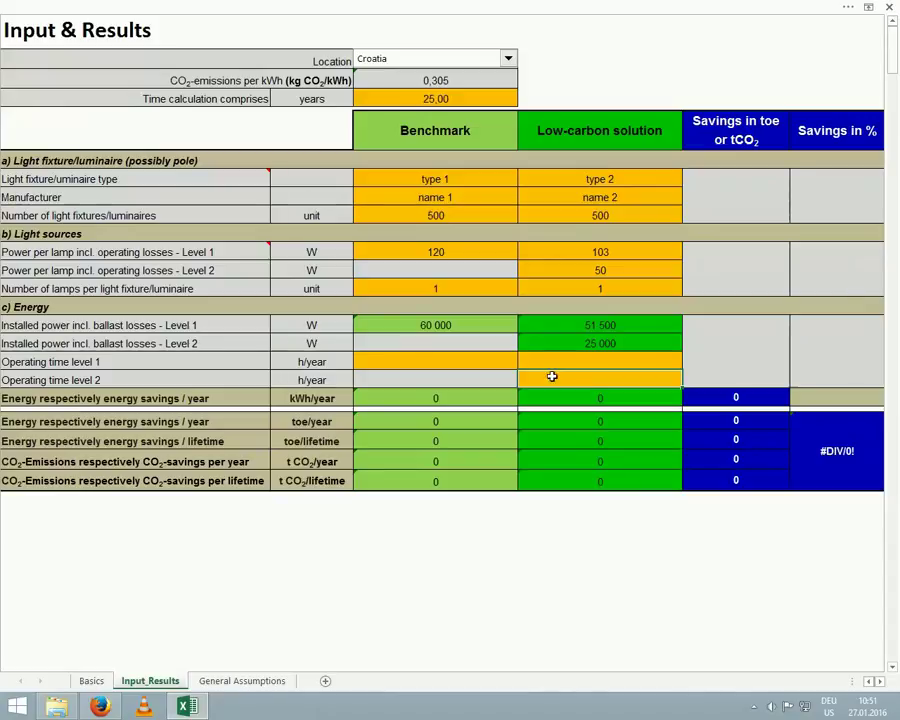
left_click(475, 365)
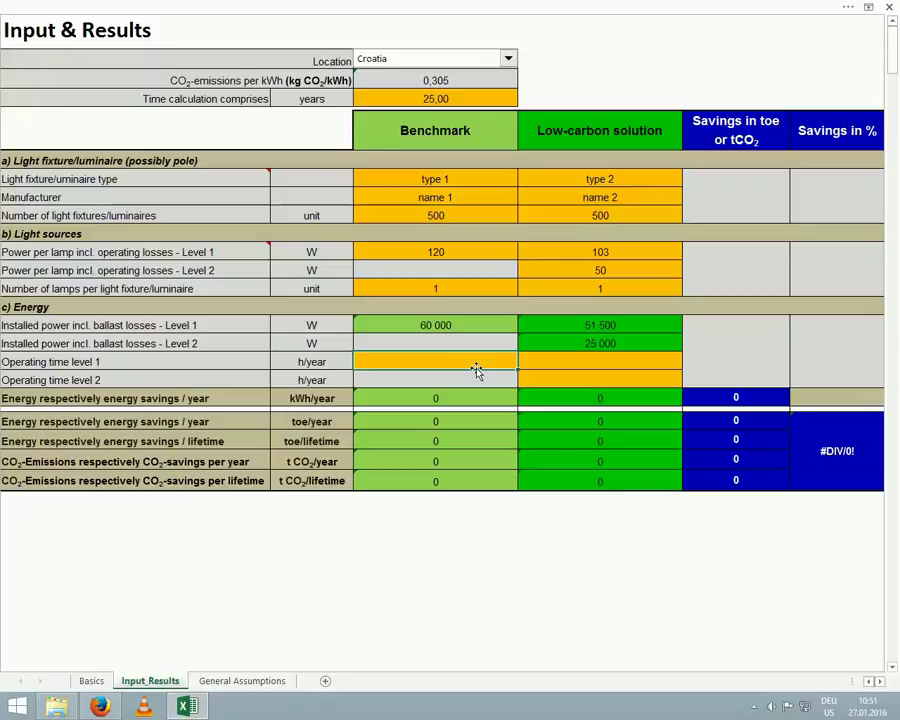
type("4000")
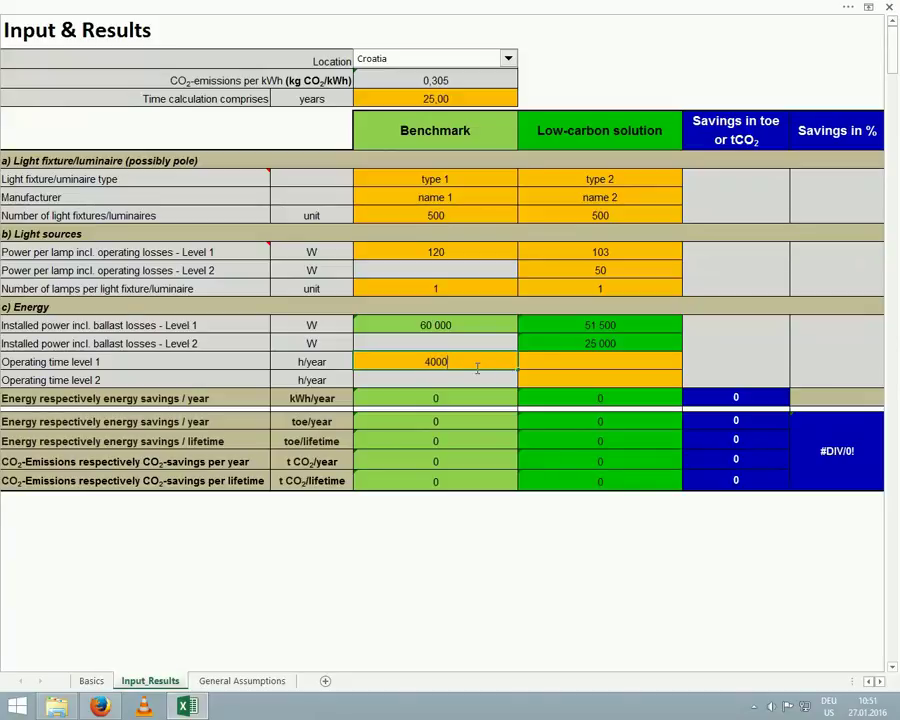
key("Tab")
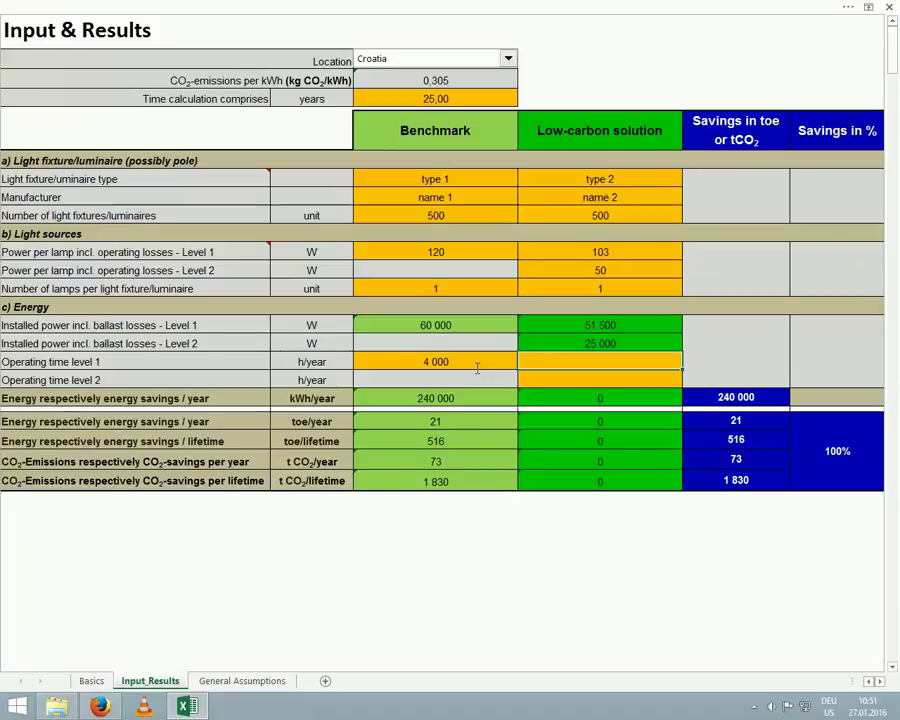
type("2000")
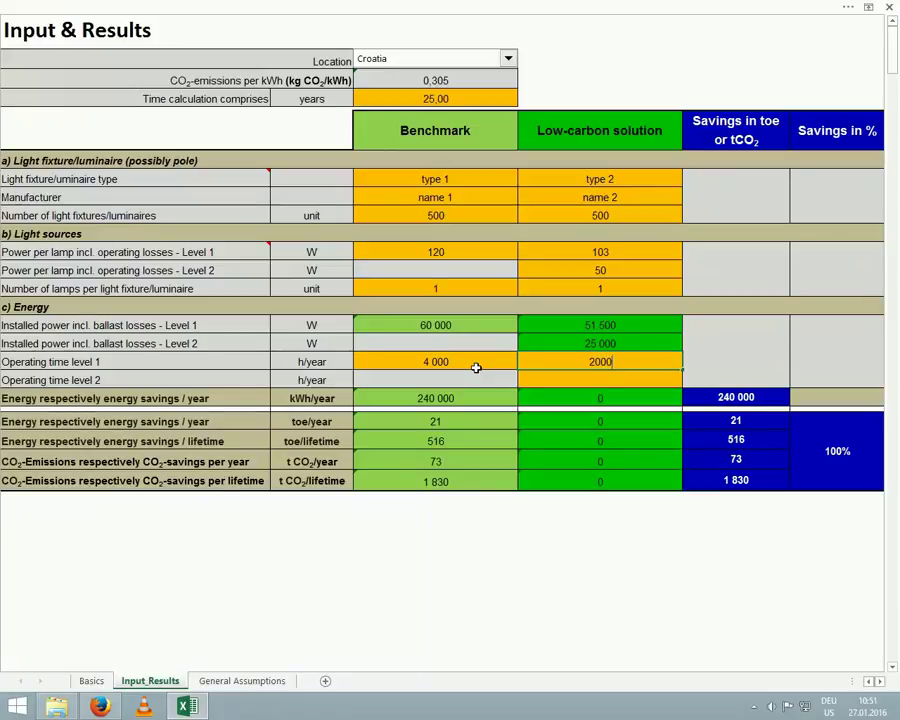
key("Return")
type("2000")
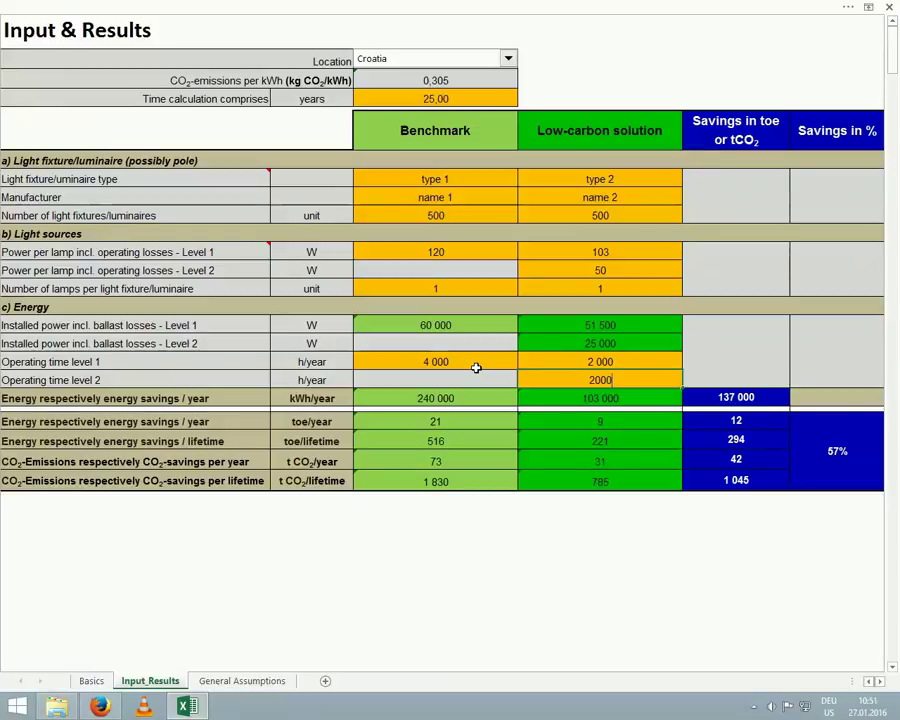
key("Return")
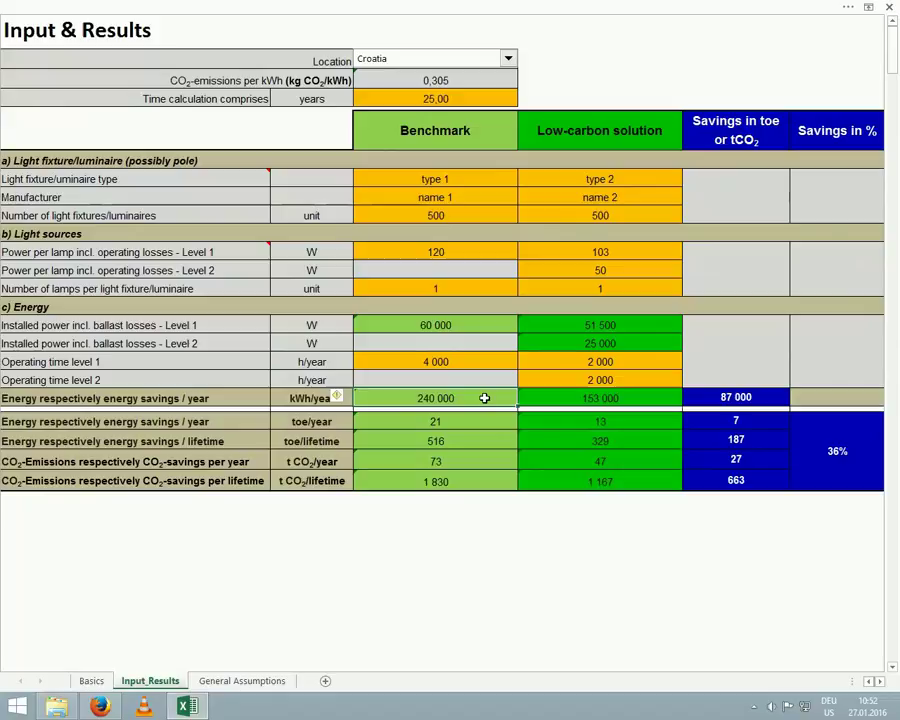
left_click(634, 397)
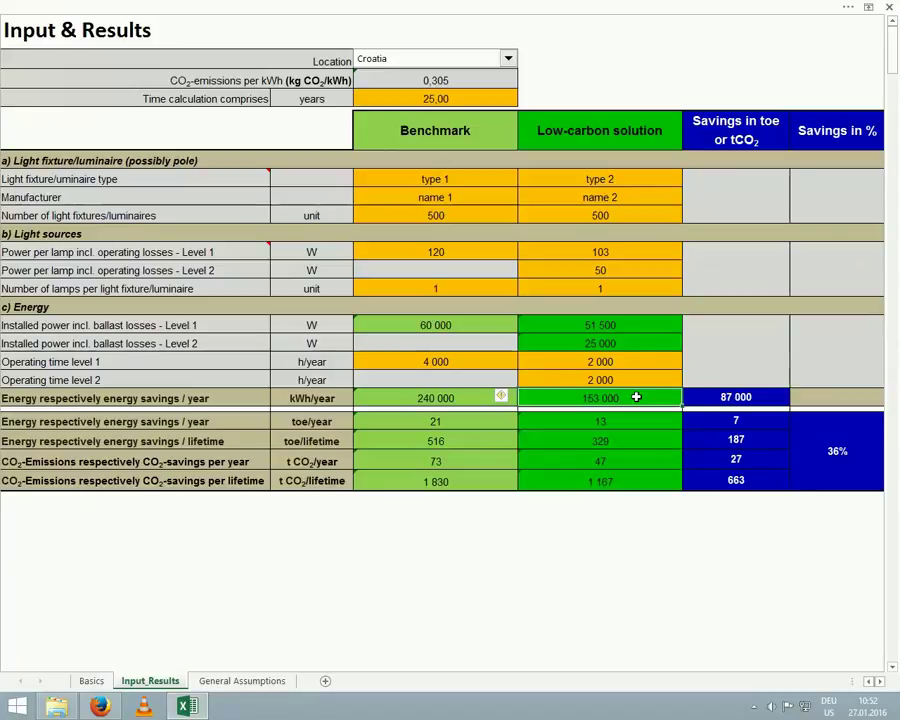
left_click(775, 399)
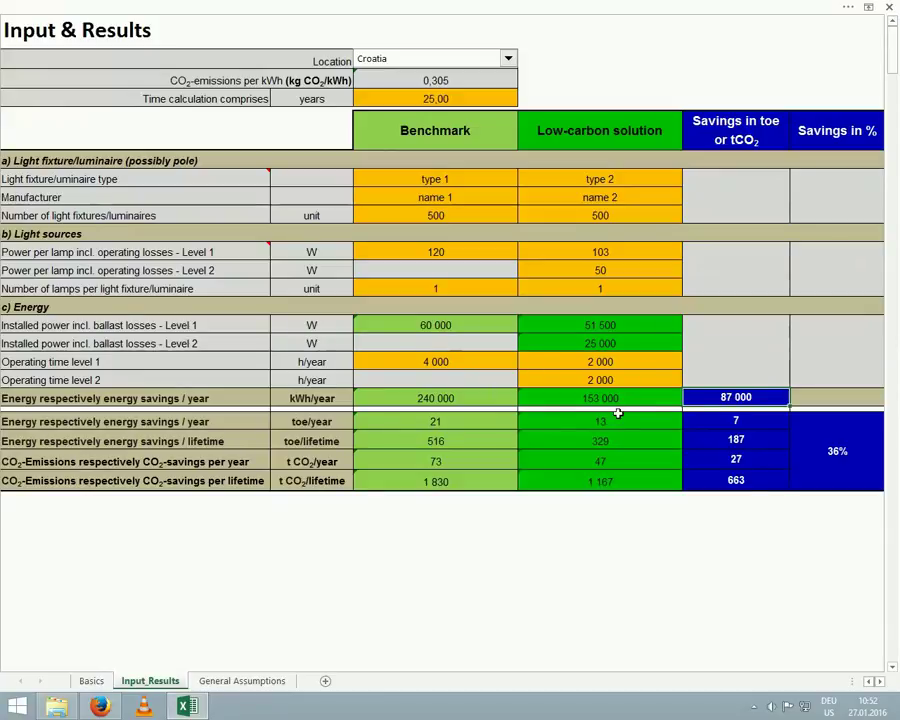
left_click(470, 420)
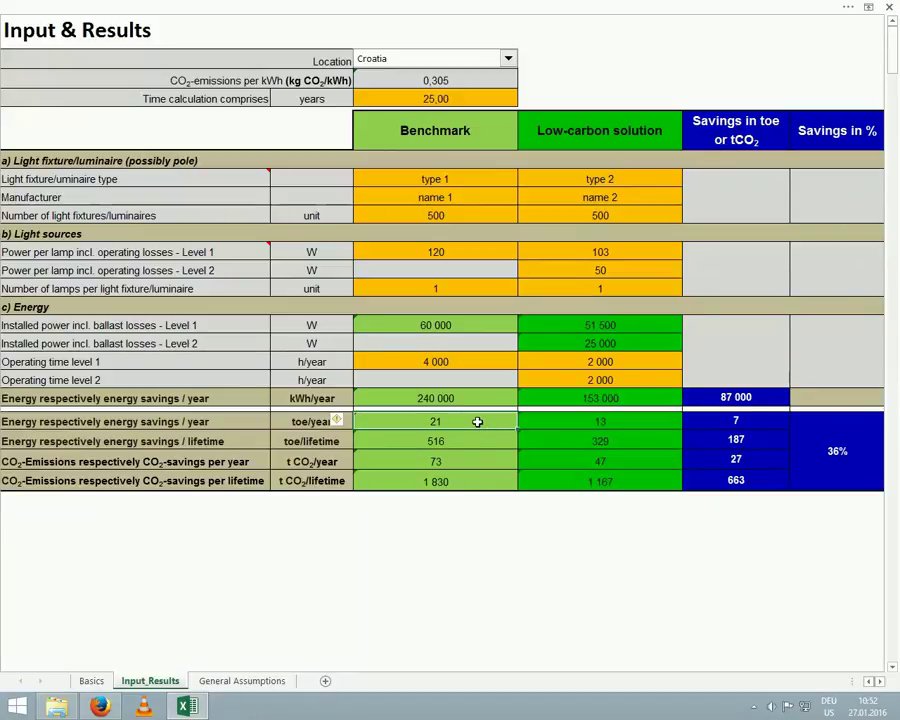
left_click(631, 423)
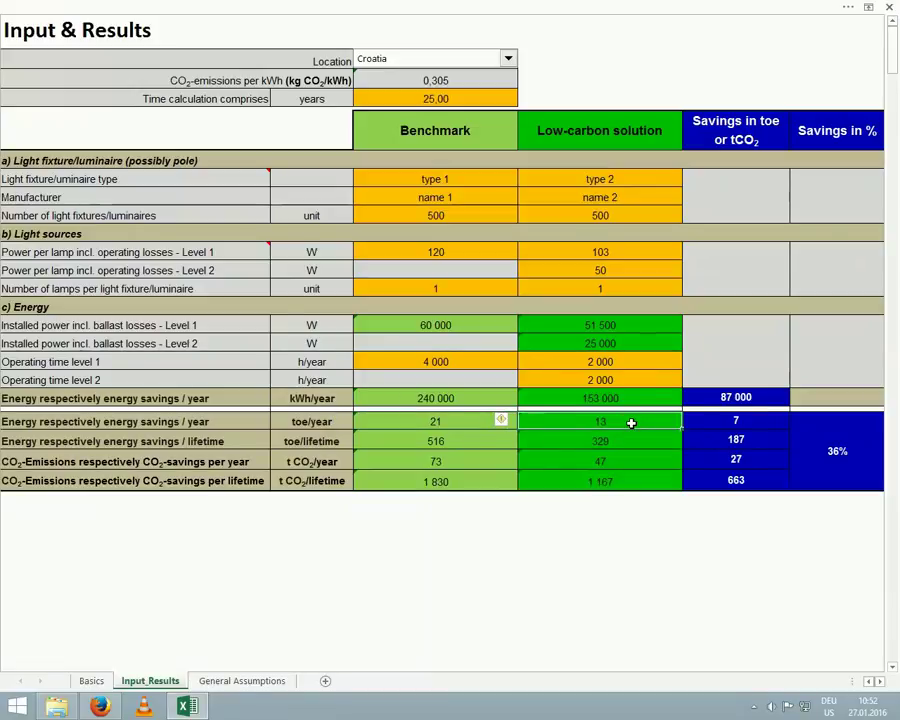
left_click(830, 453)
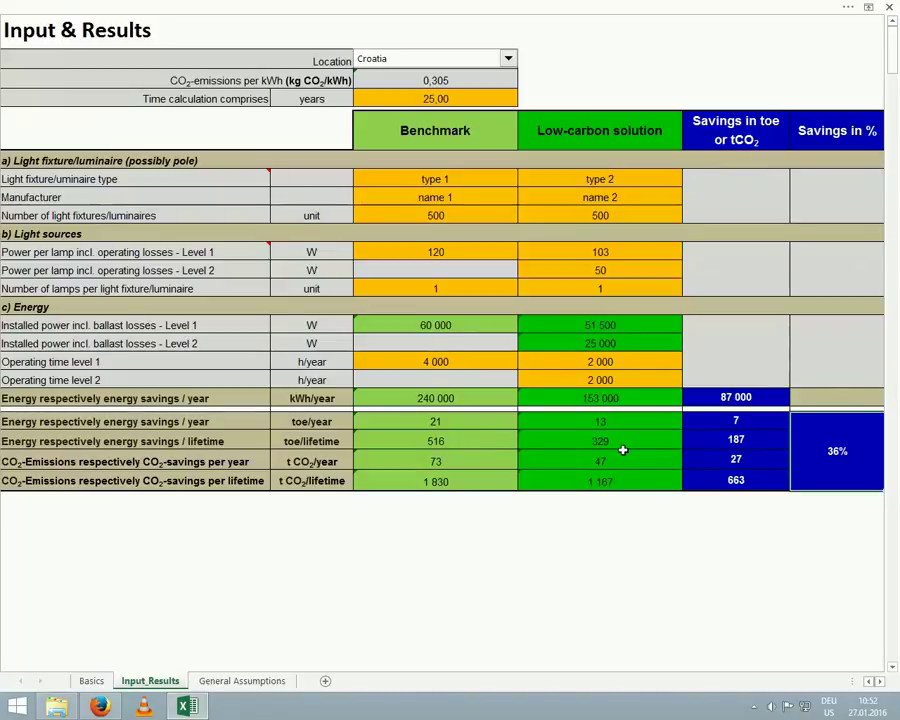
left_click(760, 440)
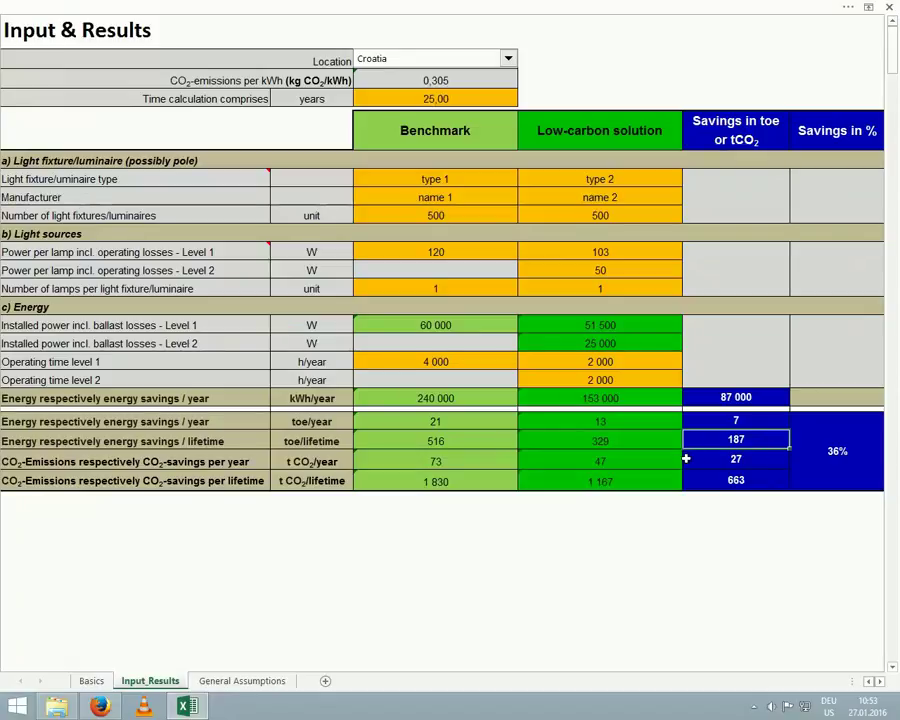
left_click(650, 462)
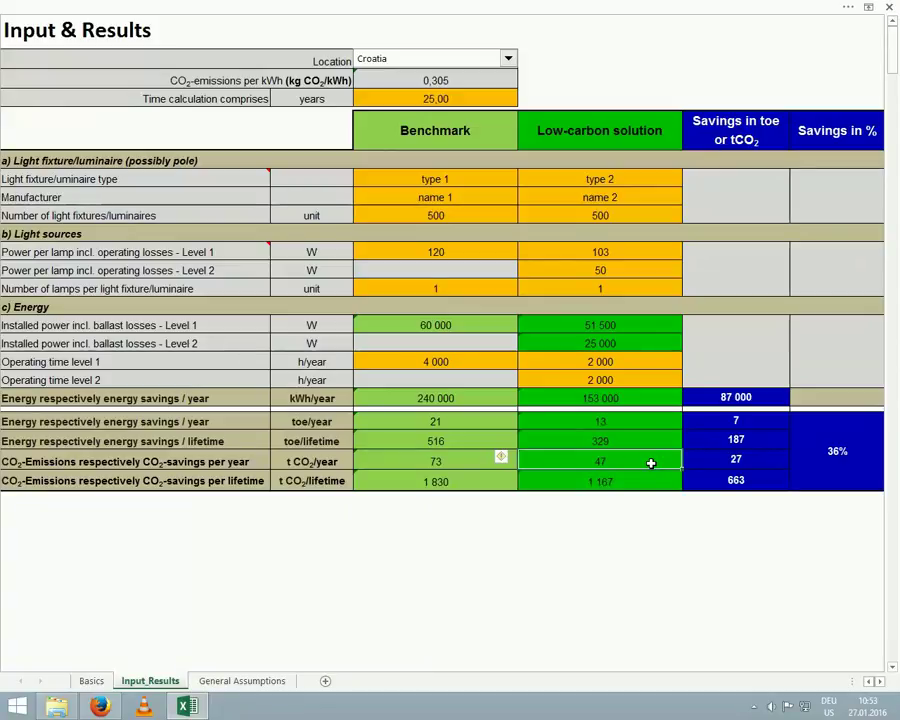
left_click(755, 457)
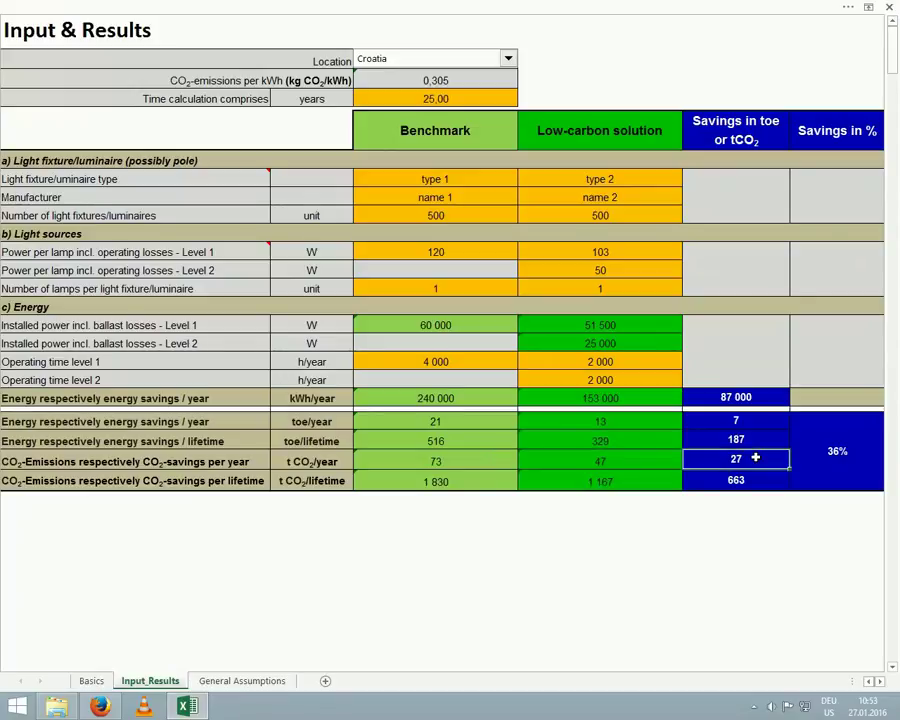
left_click(768, 481)
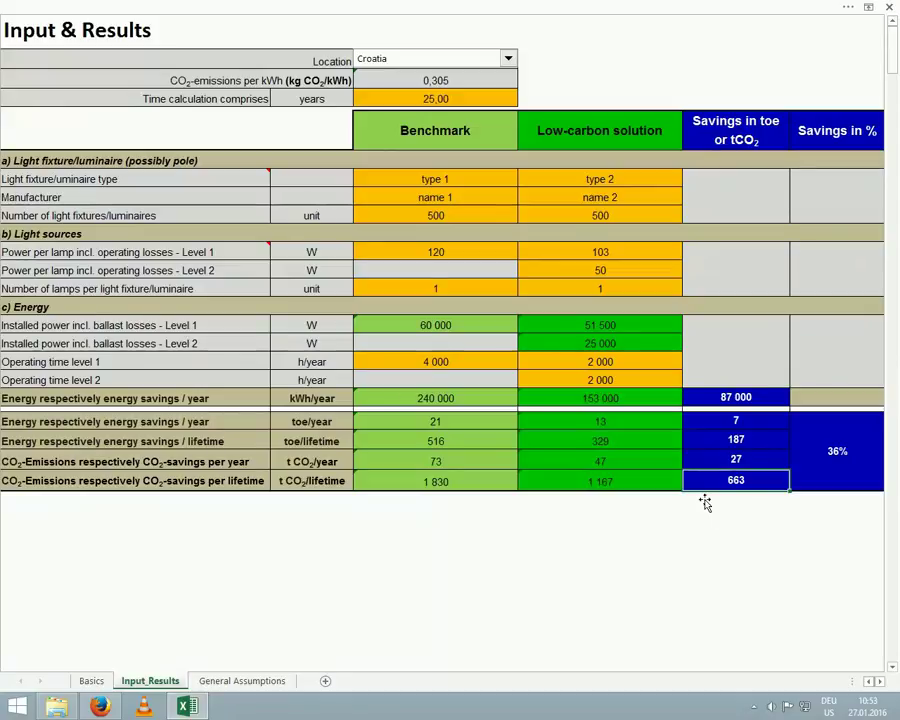
In Firefox, scroll through the 46-result Low-carbon tenders list on GPP 2020, then go to Contact us.
left_click(99, 707)
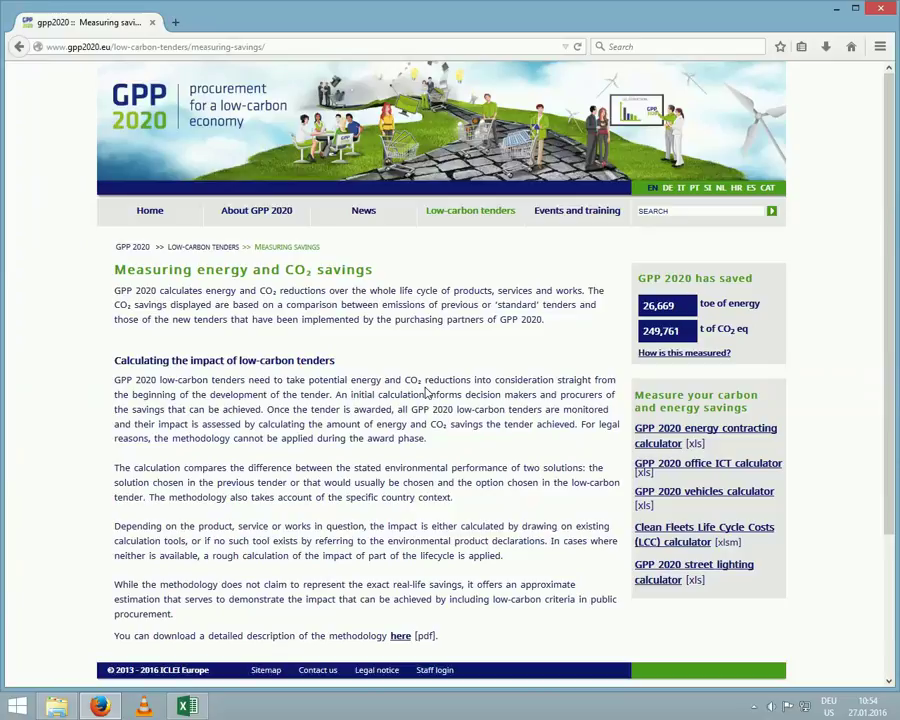
mouse_move(458, 218)
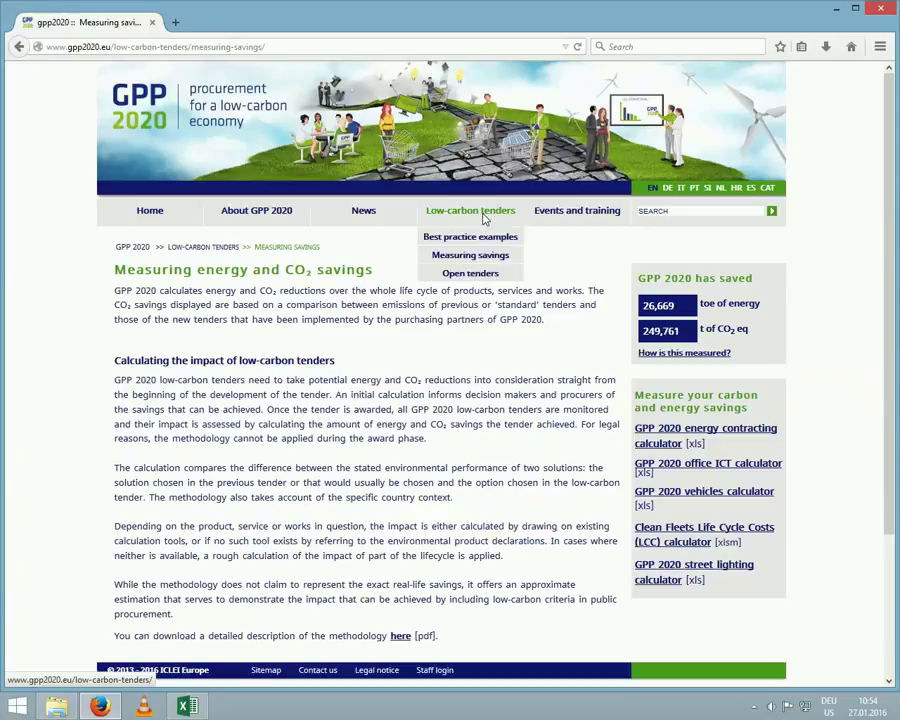
left_click(485, 237)
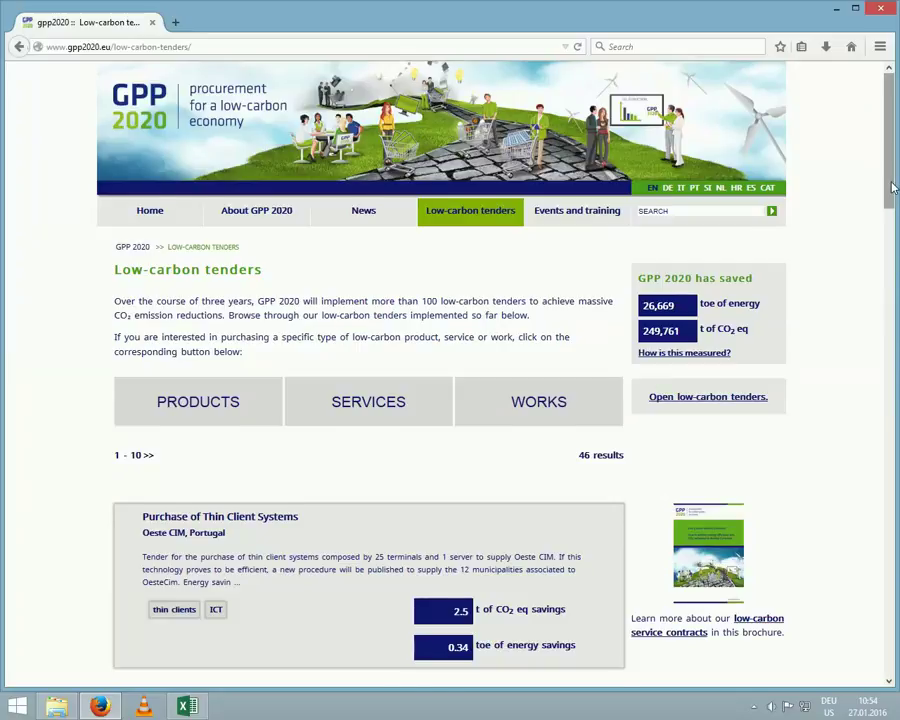
left_click_drag(889, 190, 895, 665)
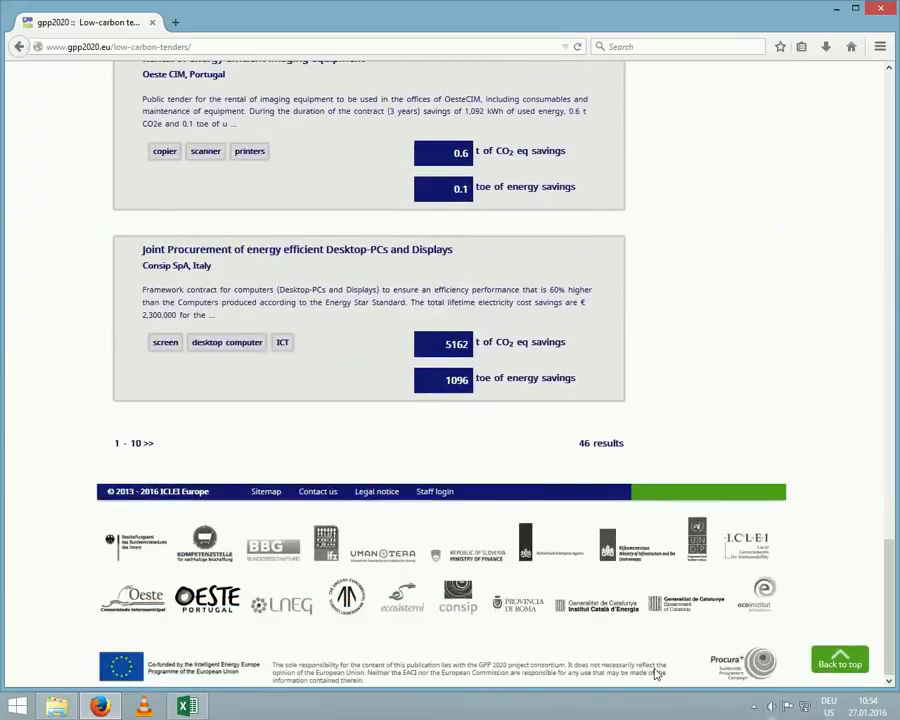
left_click(324, 490)
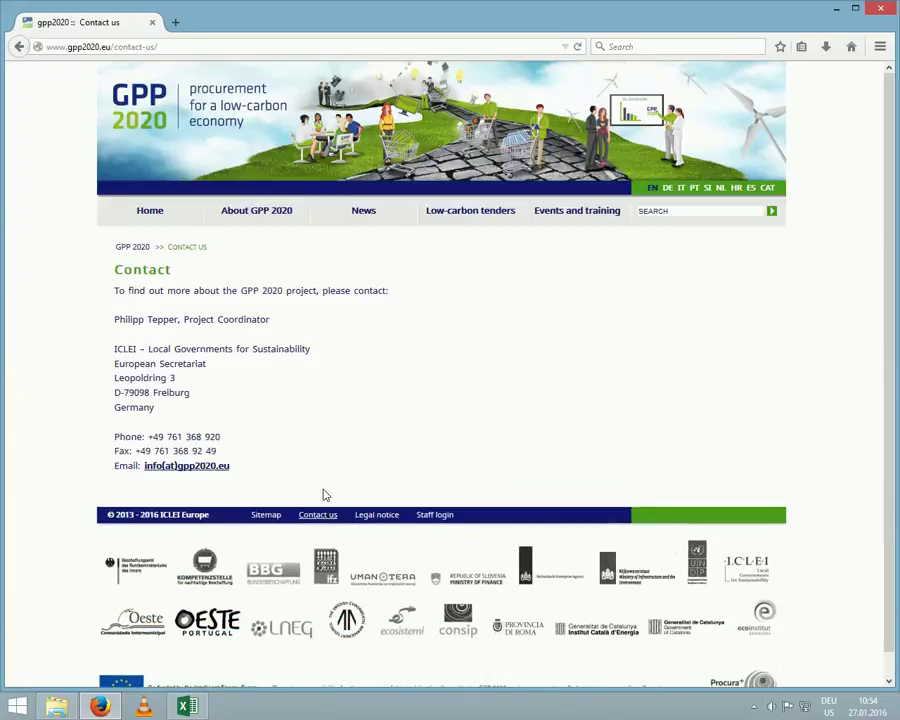
left_click(757, 706)
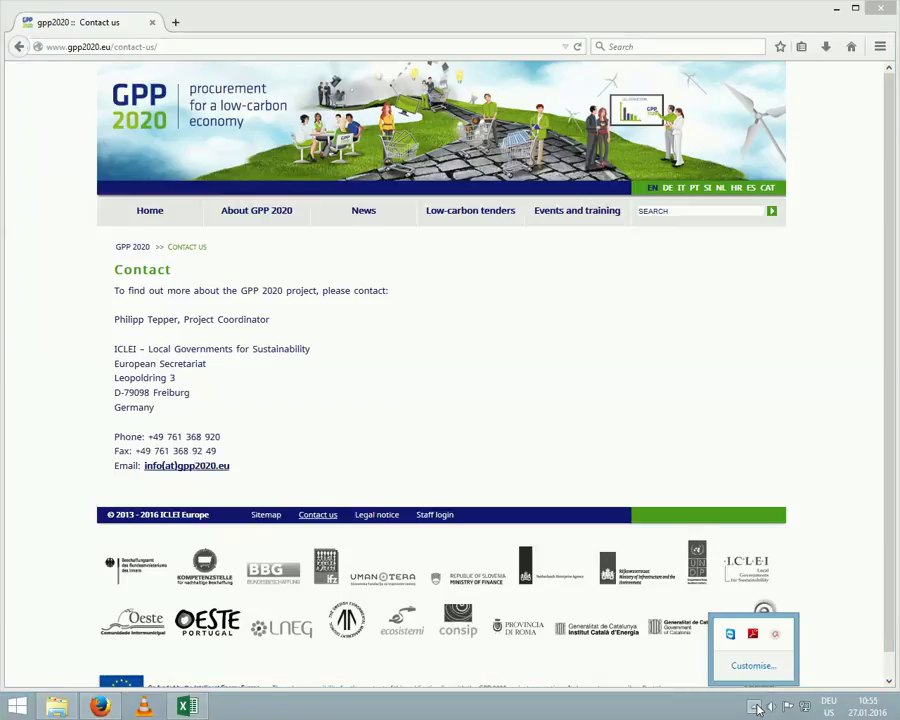